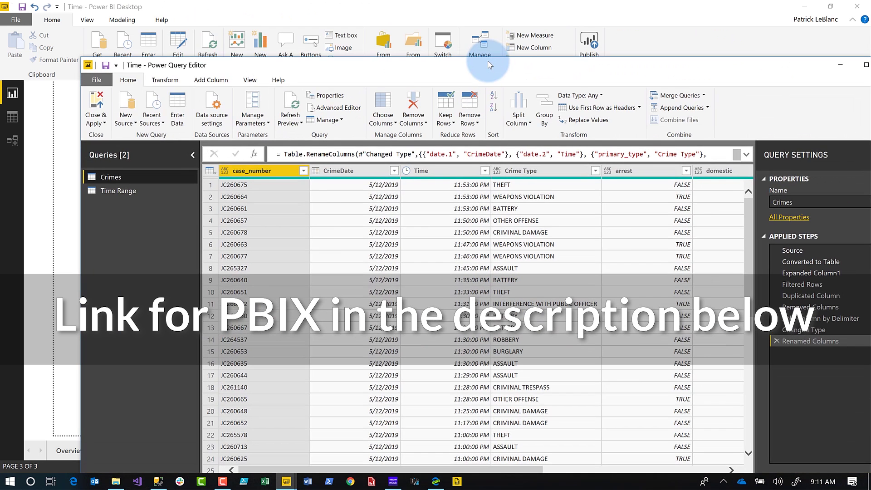
Maximize the Power Query Editor and dismiss Replace Values without making changes
{"action": "left_click", "coordinate": [489, 61]}
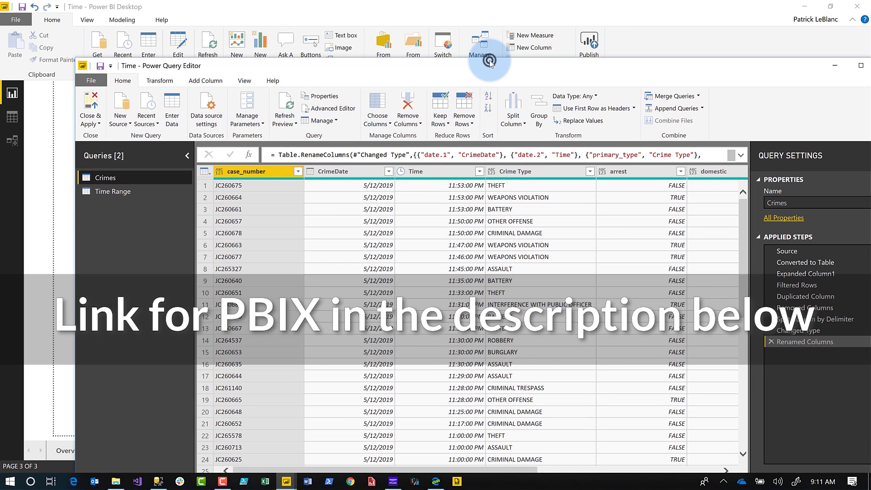
{"action": "double_click", "coordinate": [489, 61]}
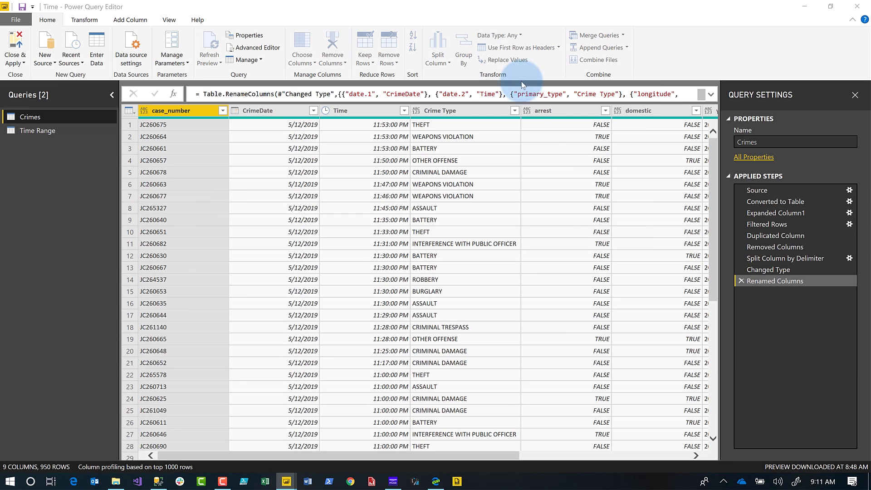
{"action": "key", "text": "ctrl+h"}
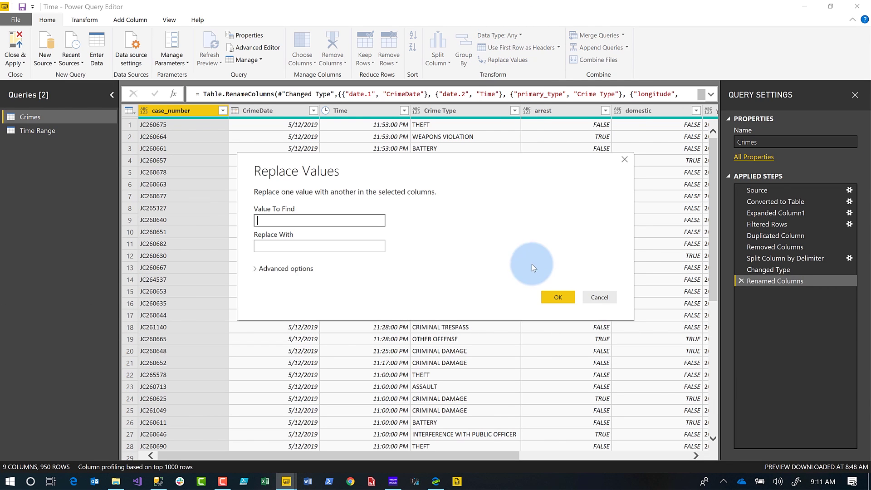
{"action": "left_click", "coordinate": [589, 299]}
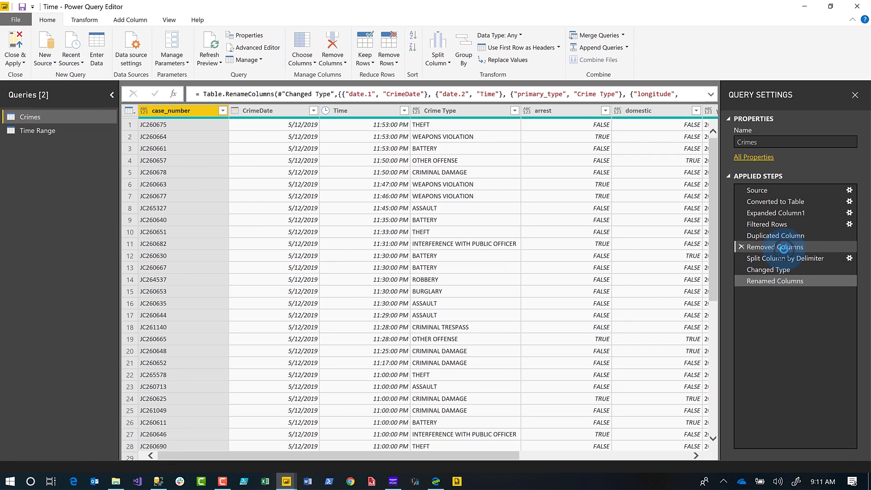
Review the Crimes query at its Removed Columns step, then close and apply
{"action": "left_click", "coordinate": [743, 246]}
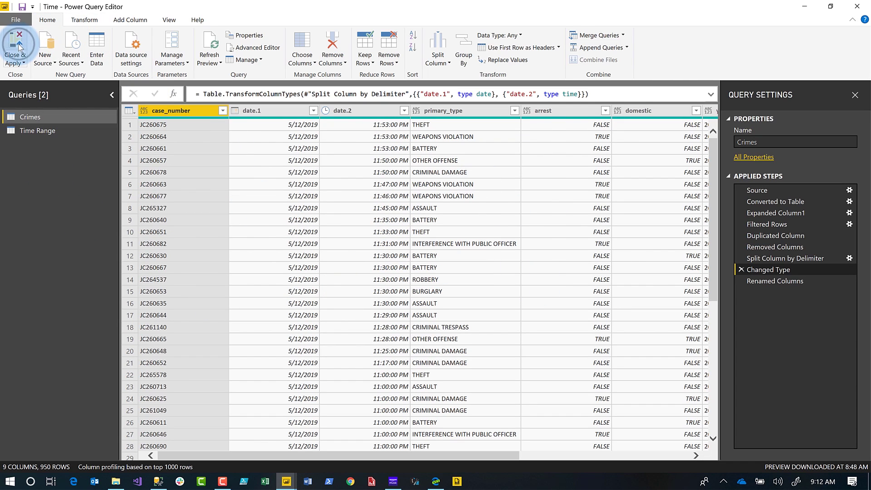
{"action": "left_click", "coordinate": [16, 45]}
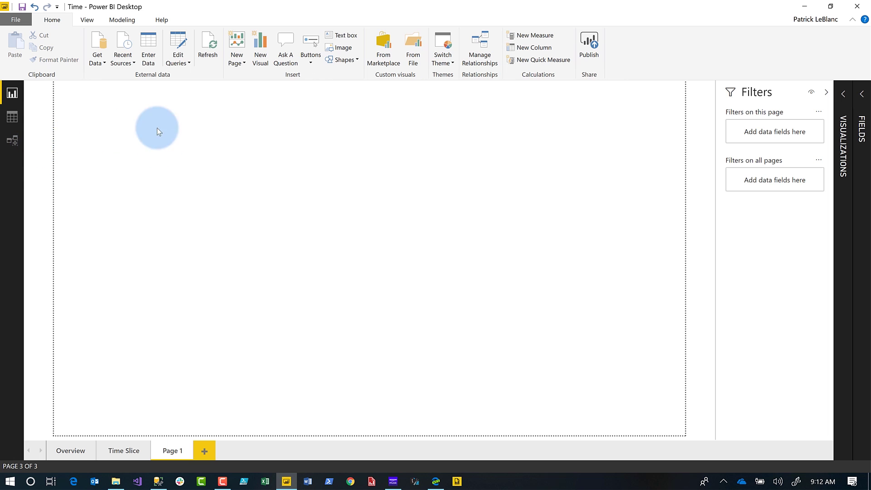
Show the Time table's per-minute rows in Data view with the formula bar collapsed
{"action": "left_click", "coordinate": [11, 120]}
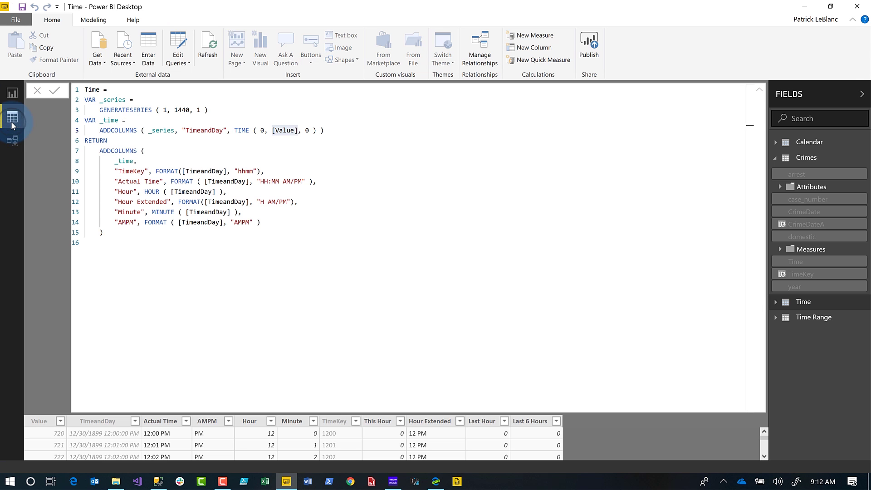
{"action": "left_click", "coordinate": [760, 93]}
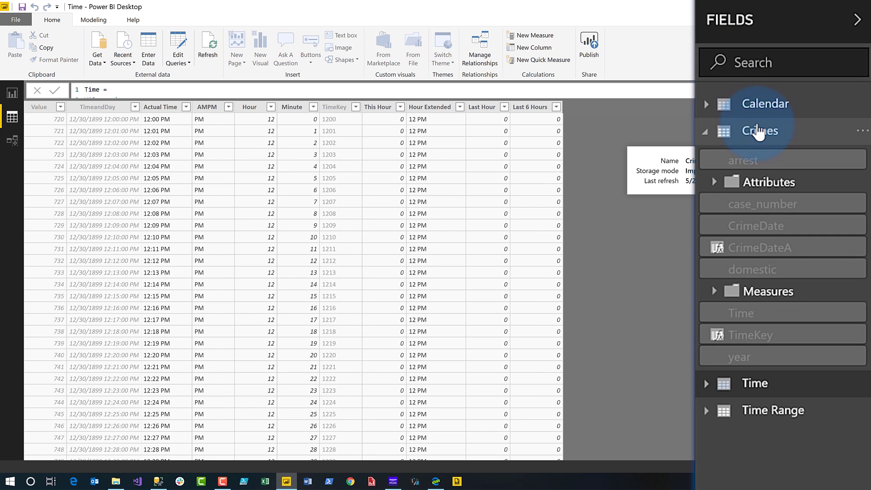
Show the Crimes data and select its TimeKey column, defined as FORMAT([Time], "hhmm")
{"action": "left_click", "coordinate": [758, 134]}
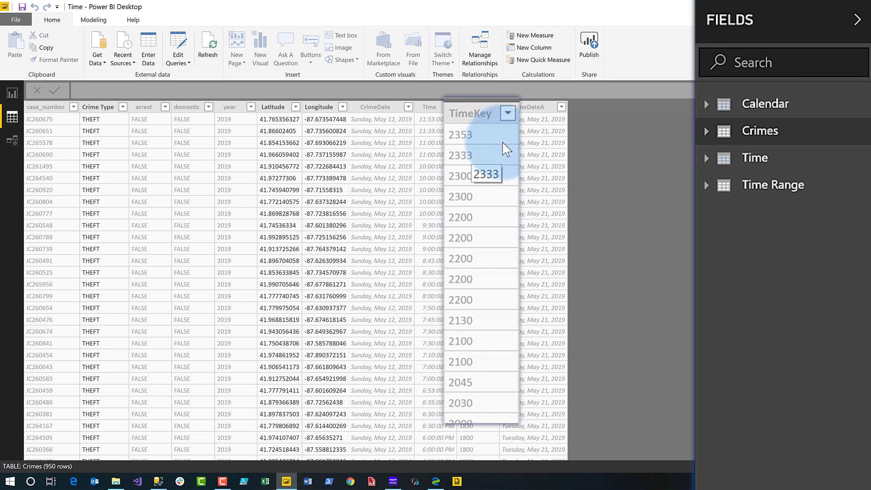
{"action": "left_click", "coordinate": [707, 132]}
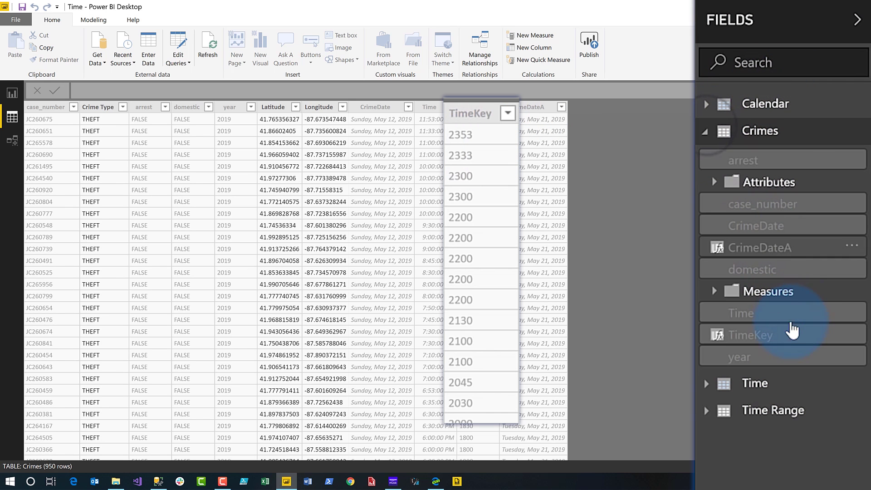
{"action": "left_click", "coordinate": [770, 334]}
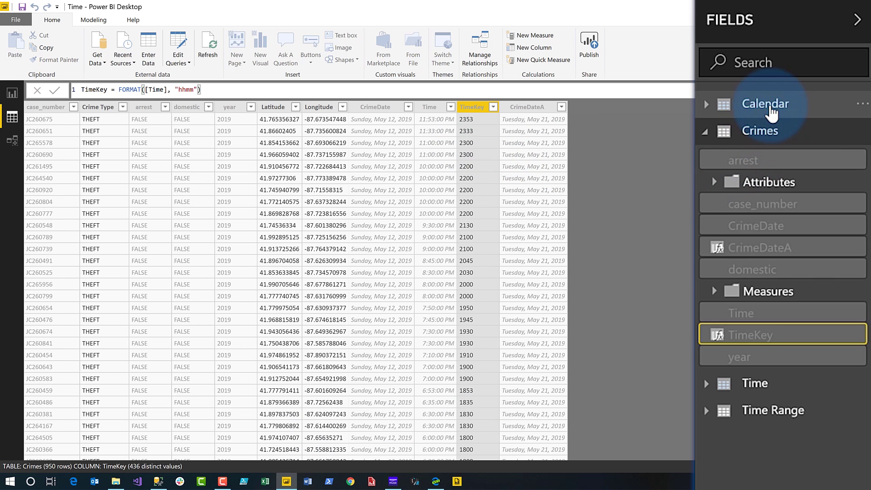
Display the Time table's 1,440 rows with its DAX formula bar collapsed
{"action": "scroll", "coordinate": [749, 358], "scroll_direction": "down", "scroll_amount": 3}
{"action": "left_click", "coordinate": [749, 302]}
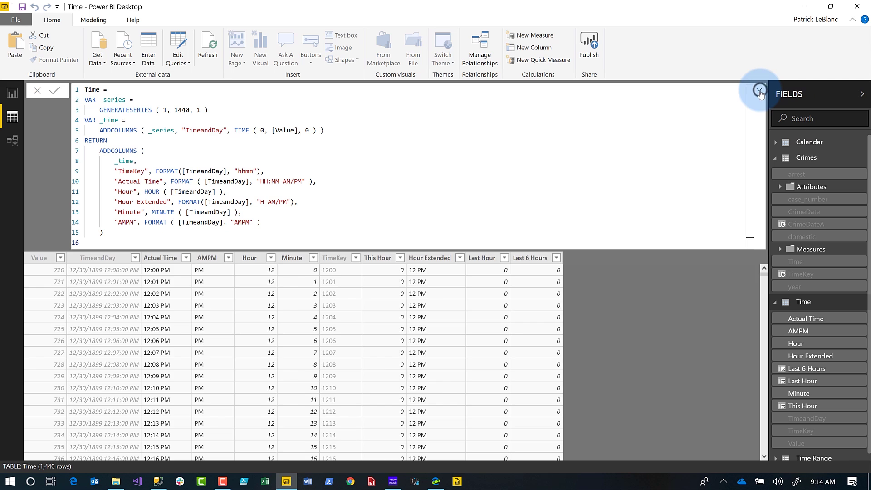
{"action": "left_click", "coordinate": [760, 91]}
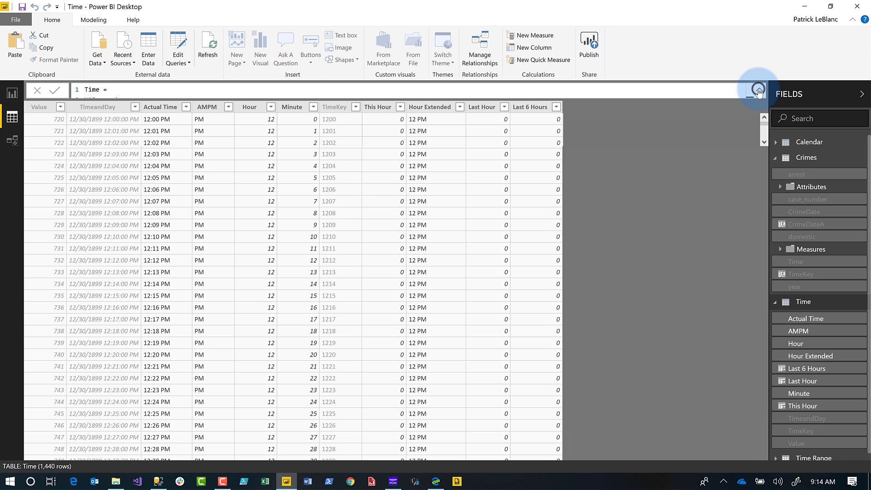
In Model view with Properties collapsed, place the Time and Crimes tables side by side
{"action": "left_click", "coordinate": [12, 141]}
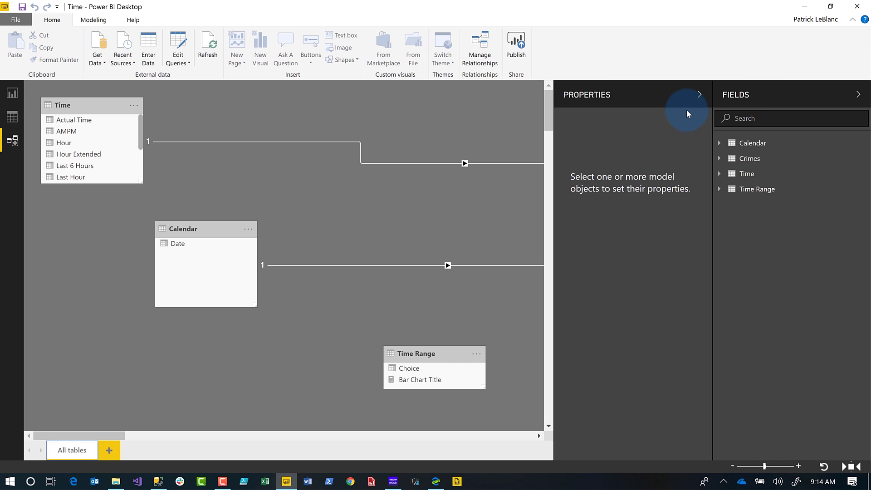
{"action": "left_click", "coordinate": [699, 95]}
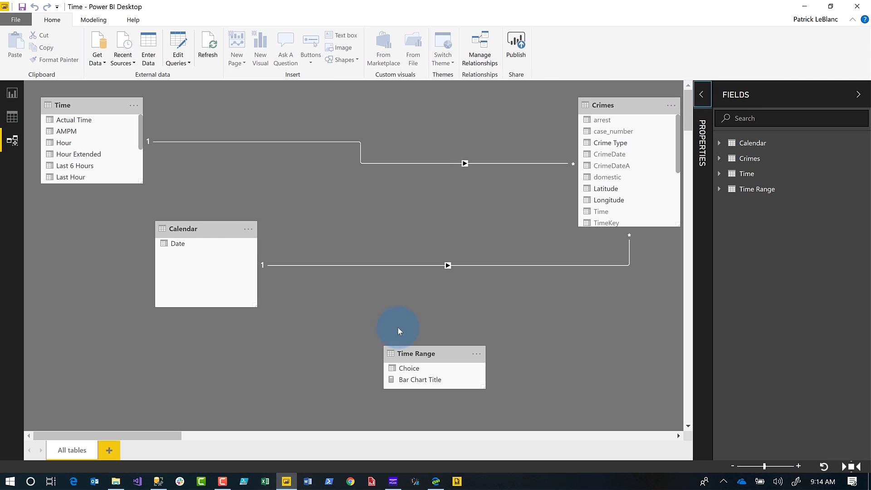
{"action": "left_click_drag", "start_coordinate": [93, 105], "coordinate": [160, 108]}
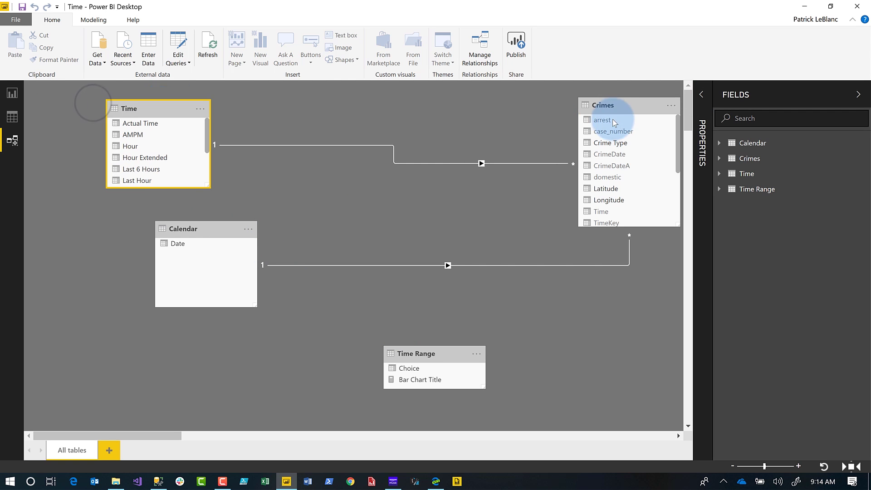
{"action": "left_click_drag", "start_coordinate": [614, 104], "coordinate": [493, 107]}
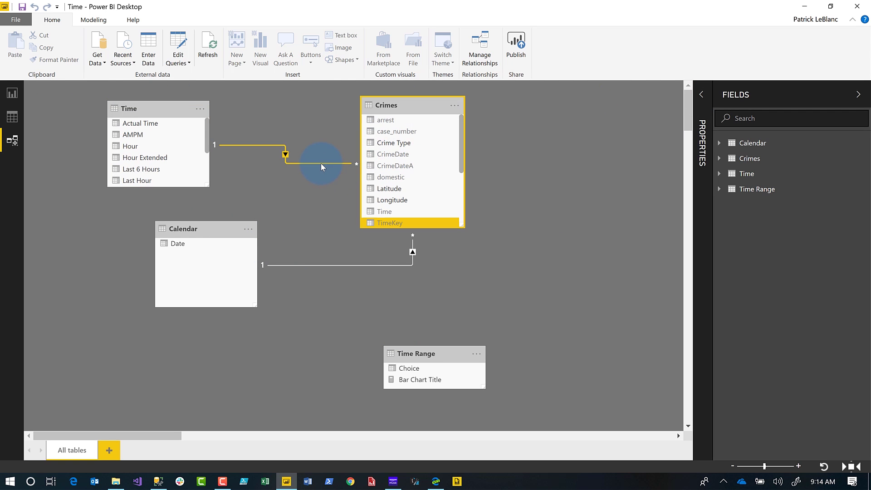
Enlarge the Time table box to list Last Hour, TimeKey and Value, then return to Report view
{"action": "left_click", "coordinate": [189, 187]}
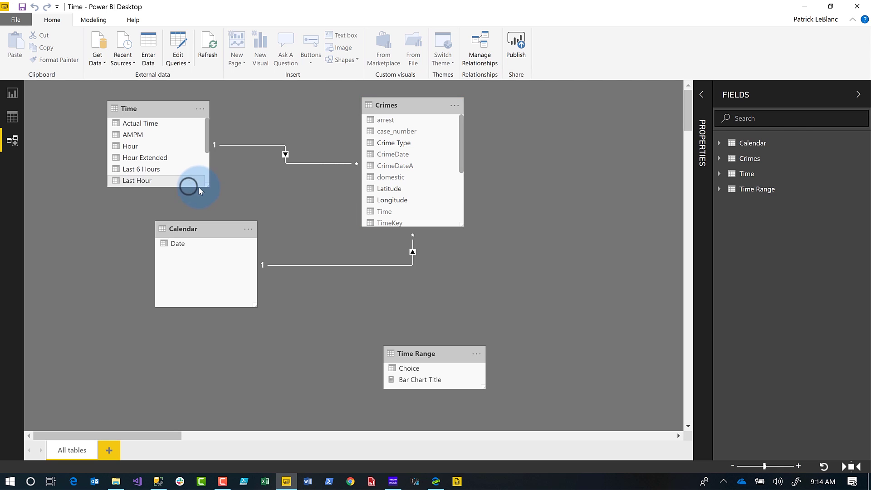
{"action": "left_click_drag", "start_coordinate": [208, 186], "coordinate": [218, 256]}
{"action": "left_click", "coordinate": [293, 195]}
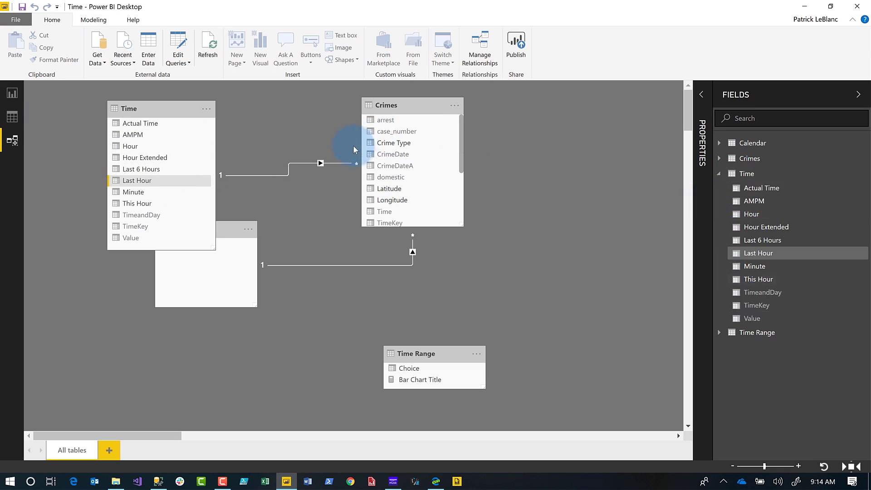
{"action": "left_click", "coordinate": [12, 93]}
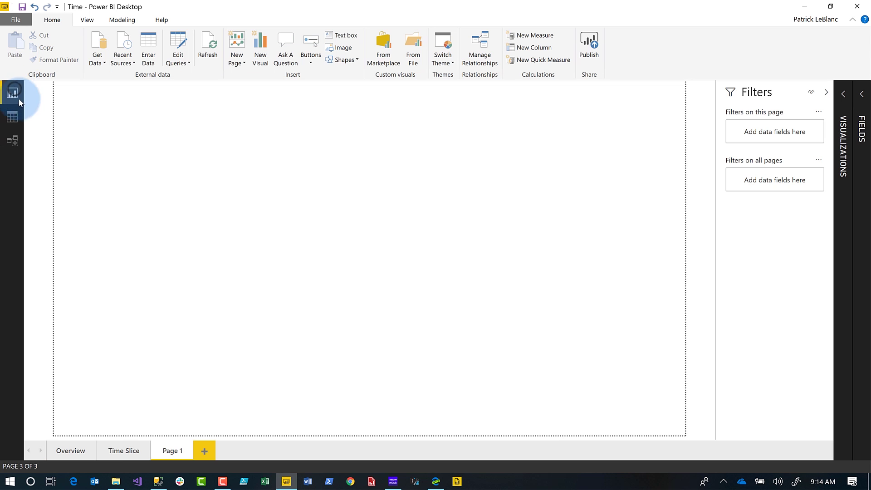
Filter the Overview page to 5/21/2019 and PM, leaving 342 crimes
{"action": "left_click", "coordinate": [68, 451]}
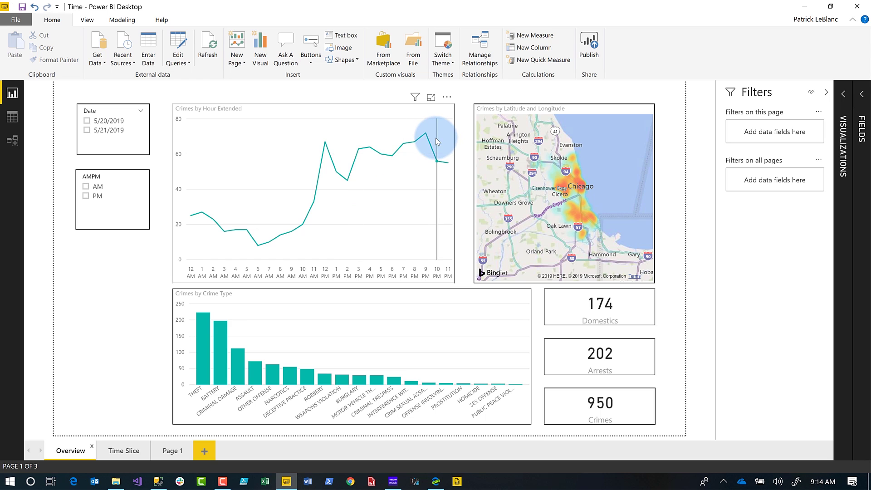
{"action": "mouse_move", "coordinate": [437, 139]}
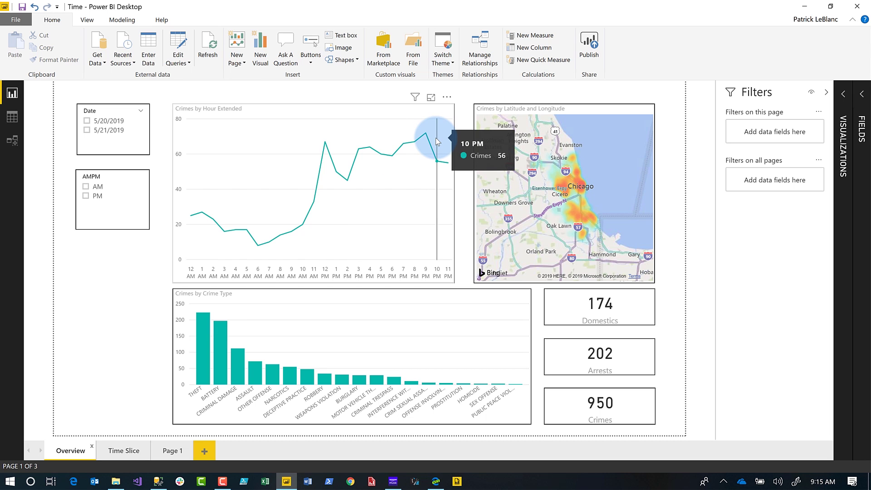
{"action": "left_click", "coordinate": [108, 132]}
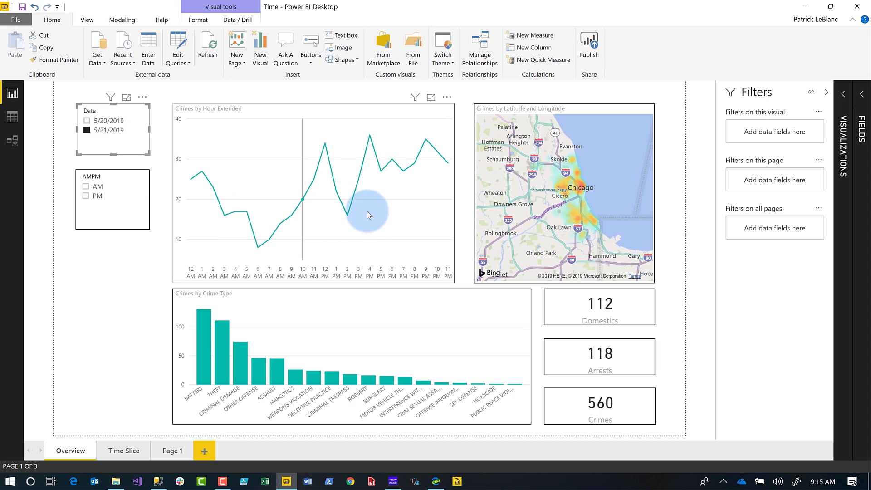
{"action": "left_click", "coordinate": [96, 191]}
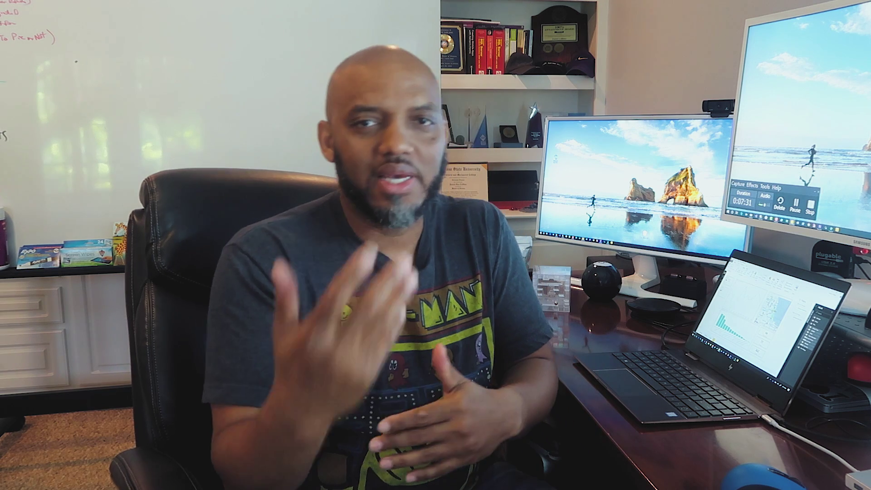
{"action": "left_click", "coordinate": [110, 443]}
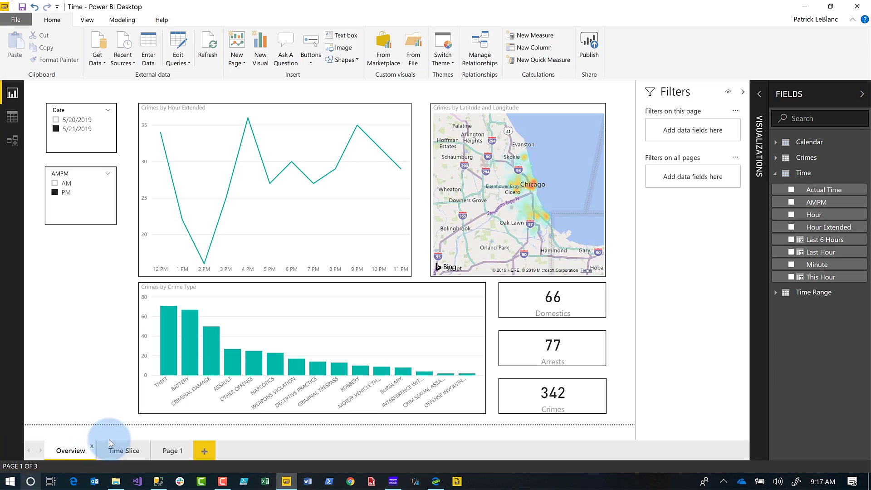
On the Time Slice page, step the Choice slicer through This Hour, Last Hour, then Last 6 Hours
{"action": "left_click", "coordinate": [129, 454]}
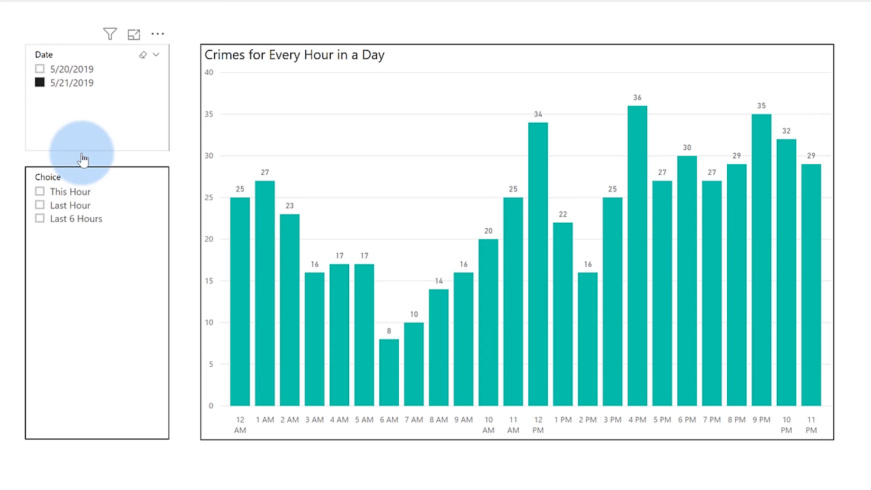
{"action": "left_click", "coordinate": [65, 192]}
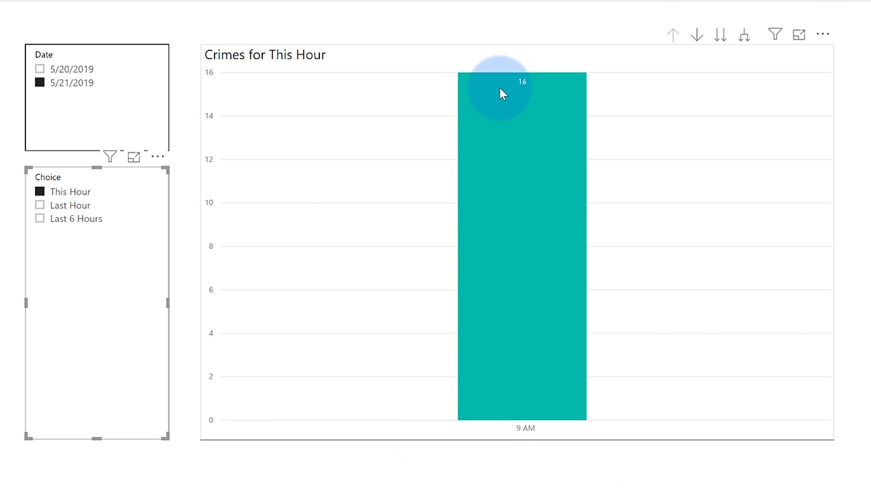
{"action": "mouse_move", "coordinate": [501, 92]}
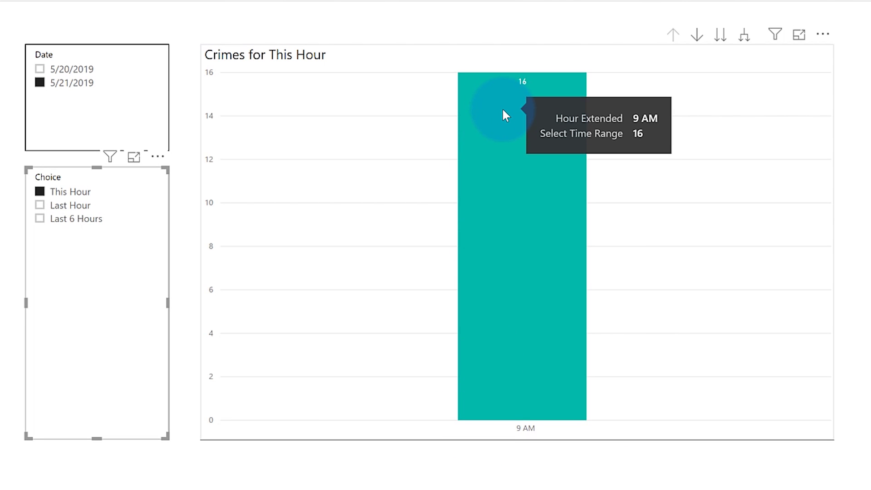
{"action": "left_click", "coordinate": [69, 207]}
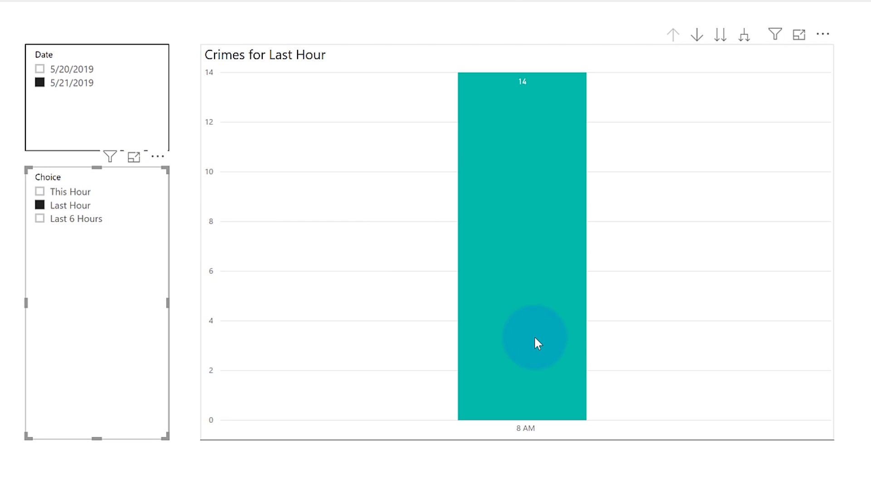
{"action": "mouse_move", "coordinate": [535, 338]}
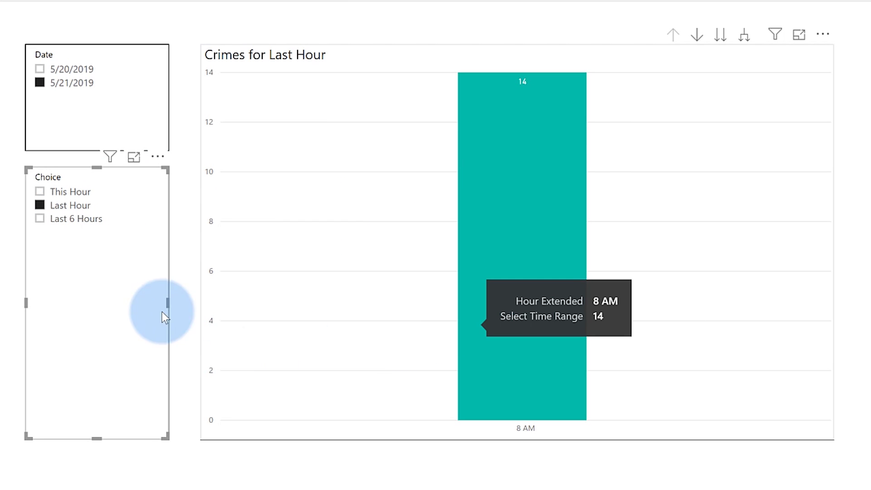
{"action": "left_click", "coordinate": [60, 223]}
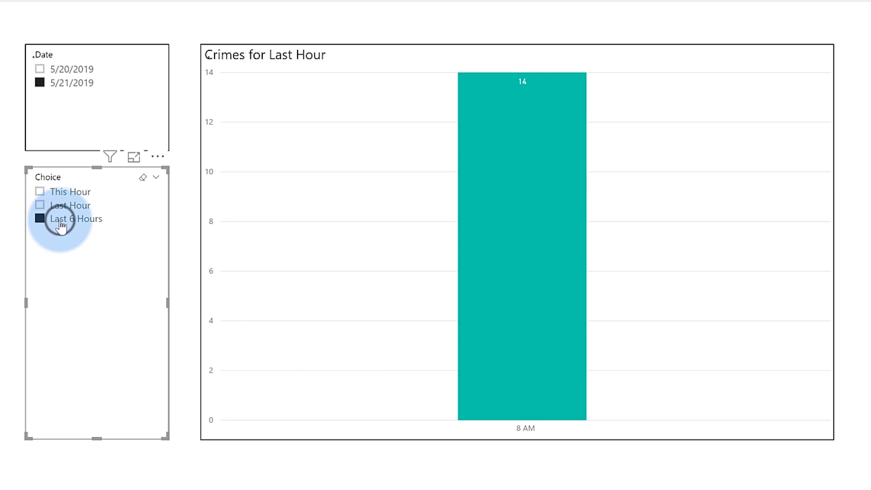